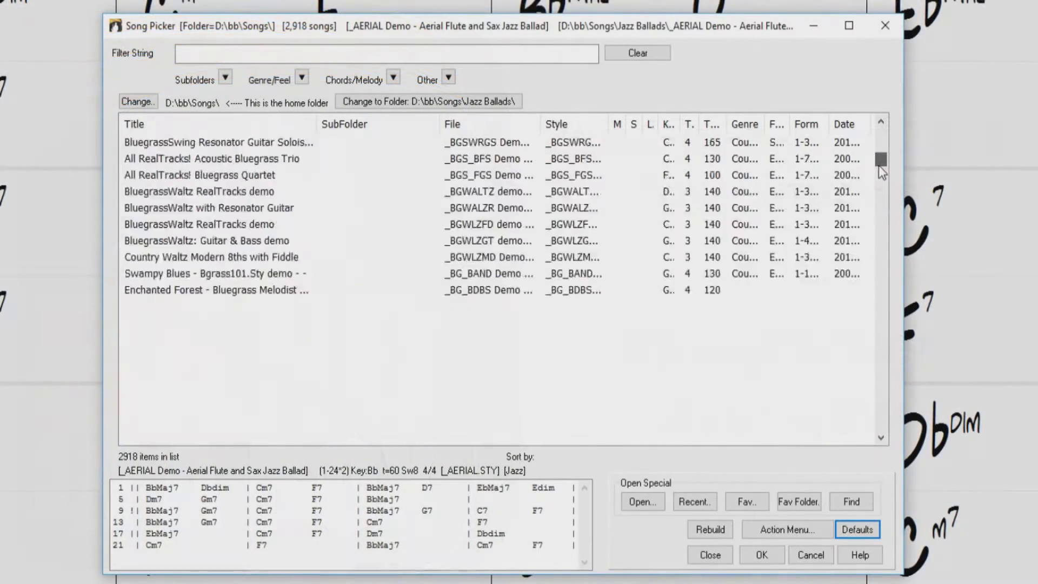
Step: Filter the song list to Jazz or Country, then look over the Chords/Melody and Other menus
click(881, 172)
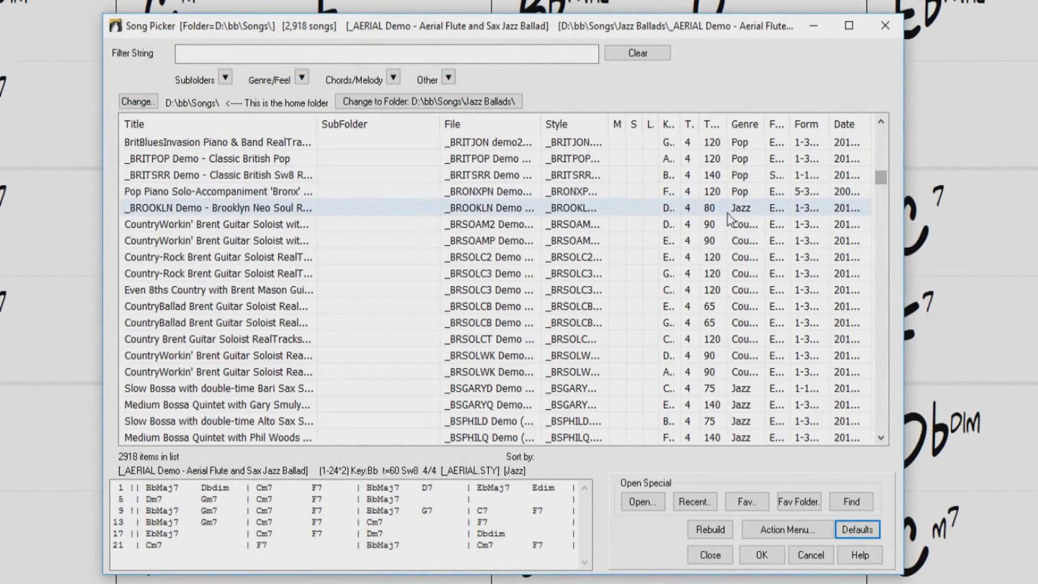
click(301, 77)
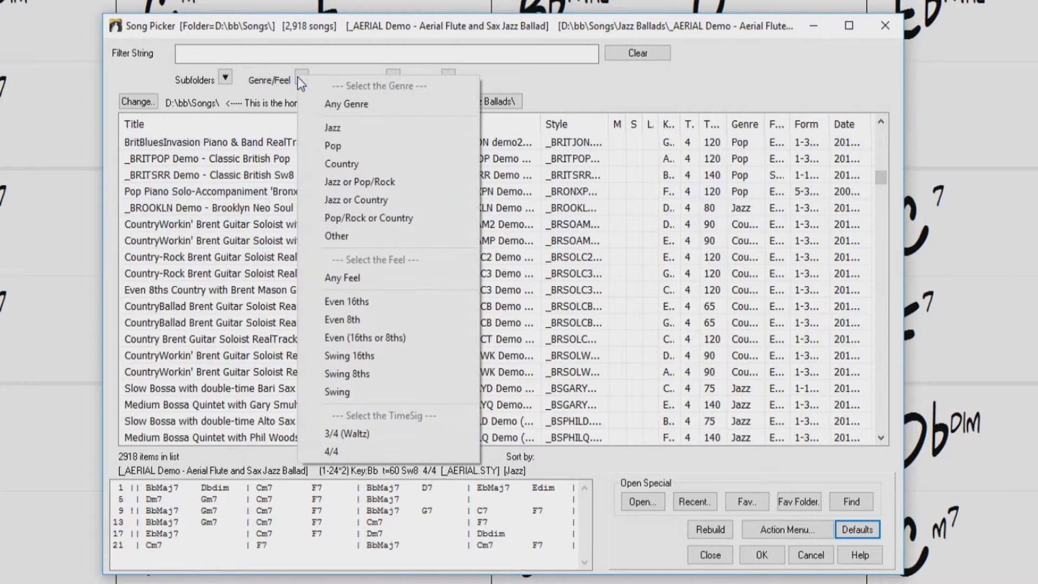
click(356, 199)
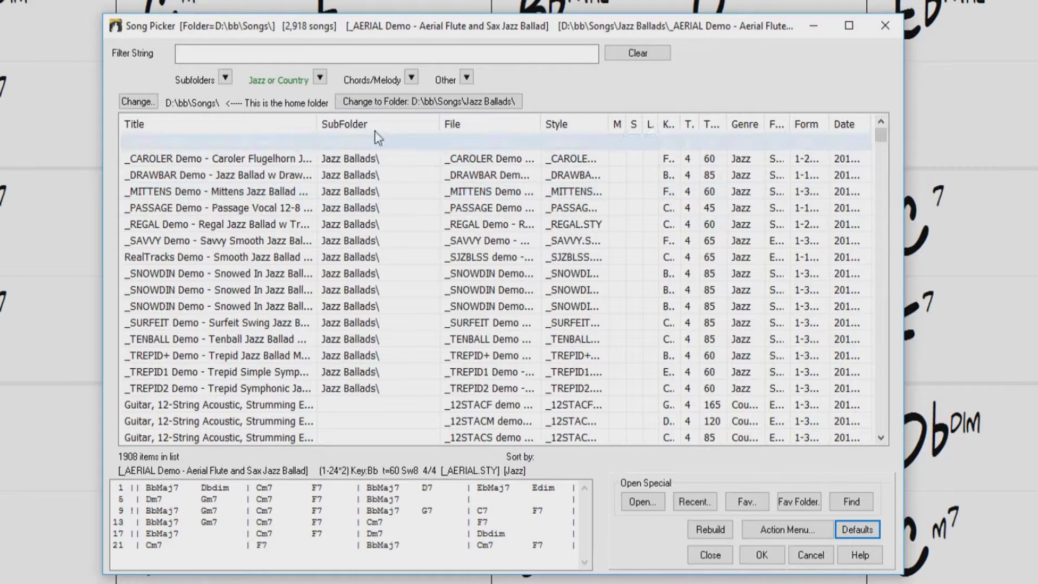
click(411, 79)
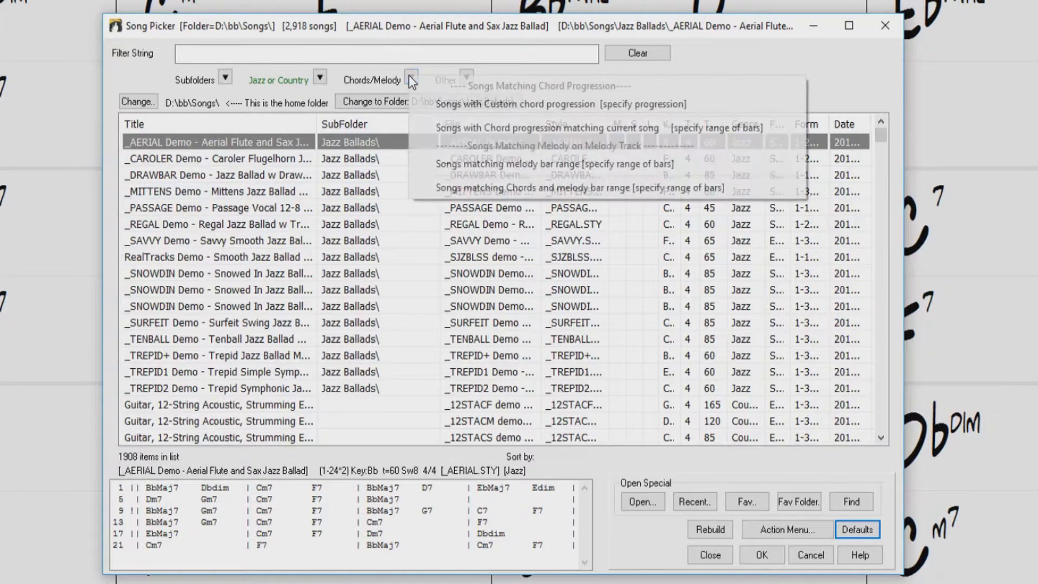
click(471, 73)
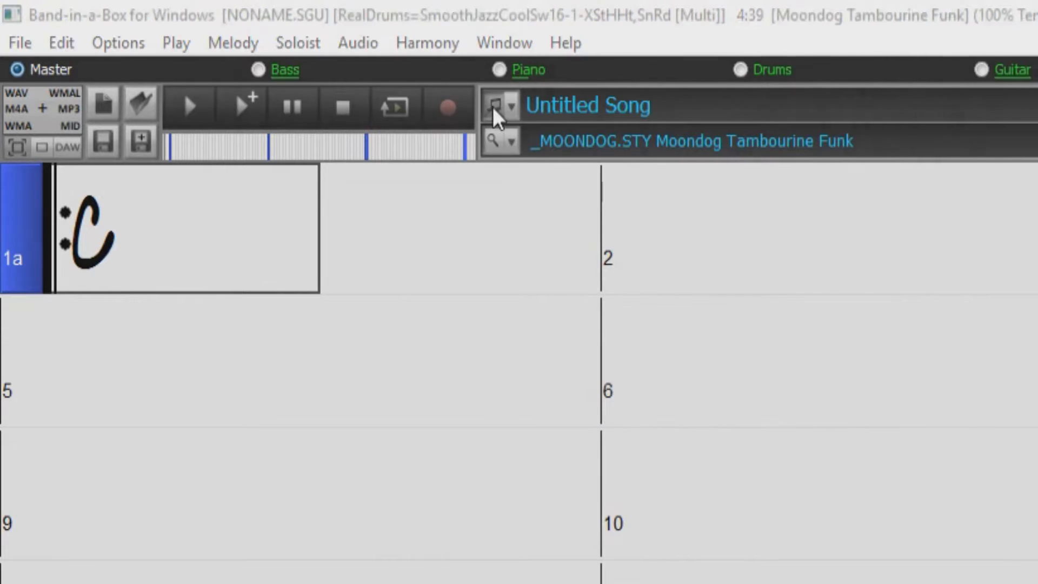
Step: Reopen the Song Picker, dismiss the build-list message, and start rebuilding the D:\bb\Songs\ list
click(494, 108)
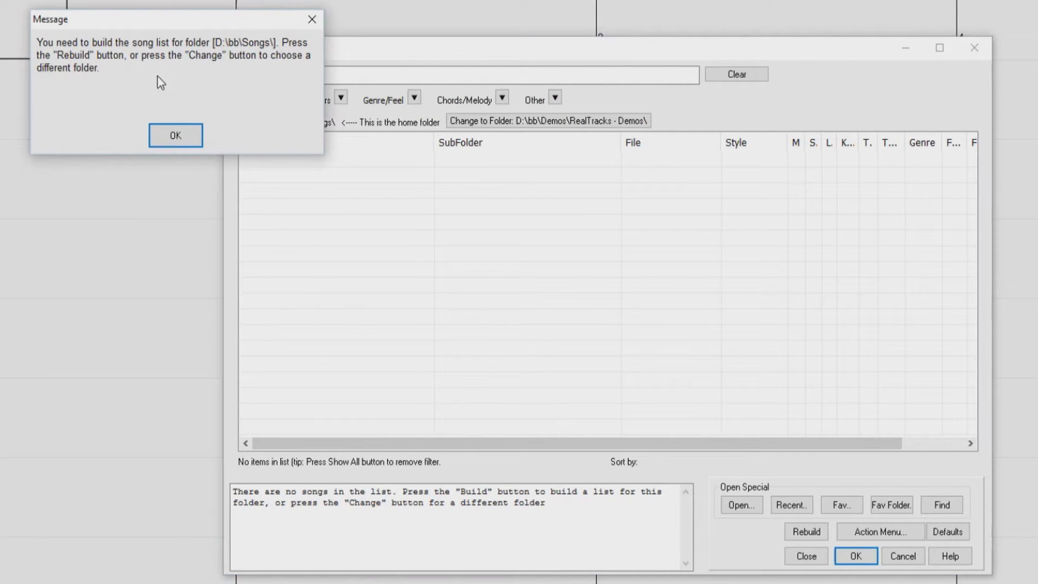
click(178, 135)
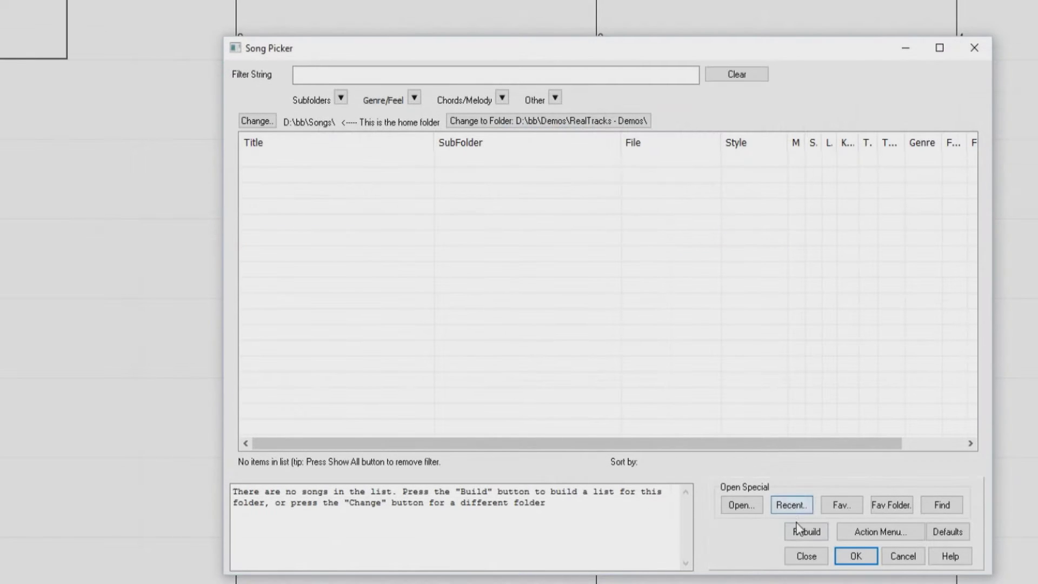
click(799, 529)
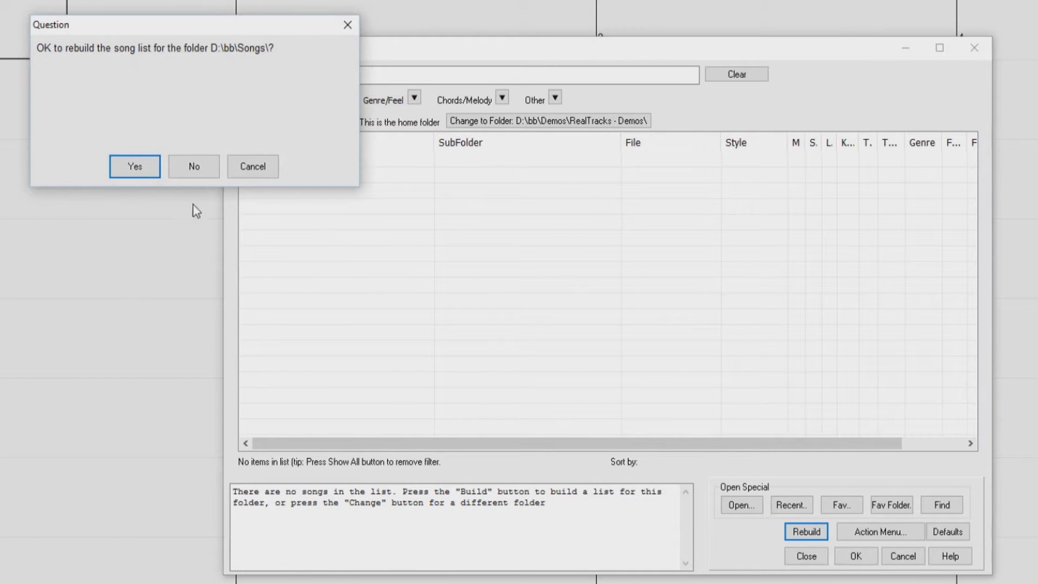
Step: Confirm Yes to rebuild the D:\bb\Songs\ list, which then shows 2,918 songs
click(142, 170)
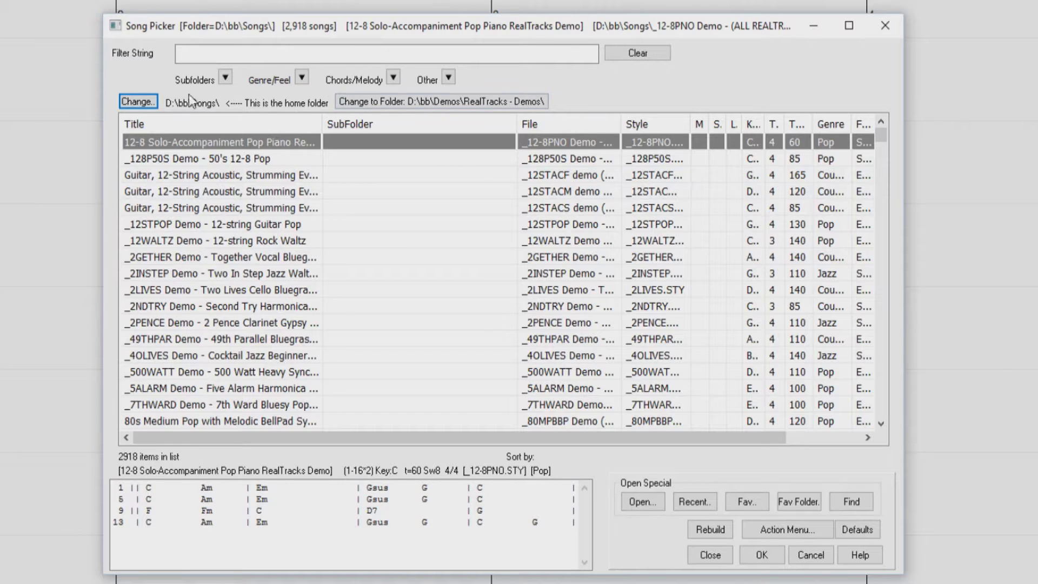
Step: Switch the picker to the D:\bb\Demos\RealTracks - Demos\ folder, showing 7,117 songs
click(148, 101)
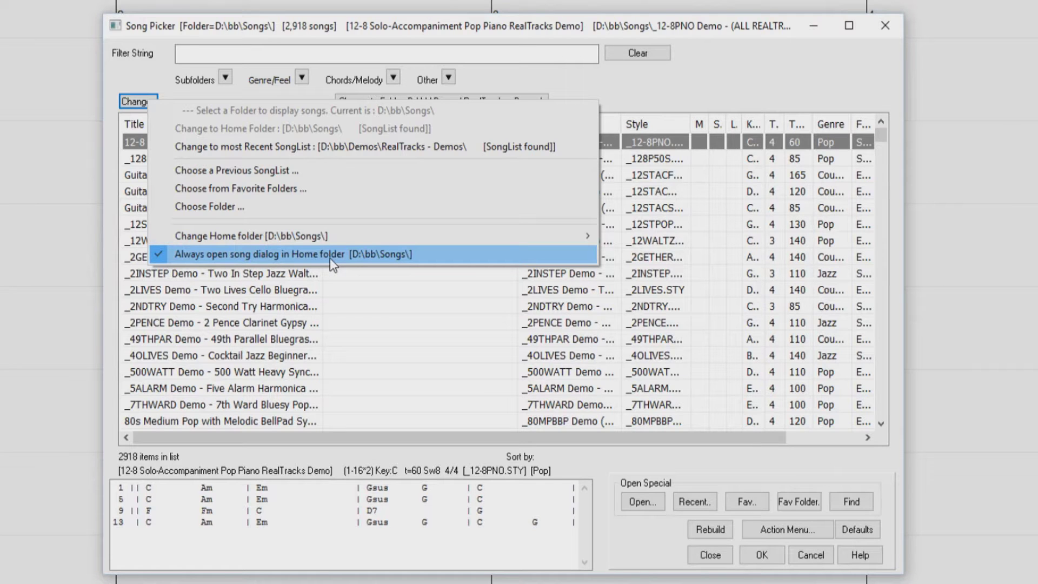
click(679, 91)
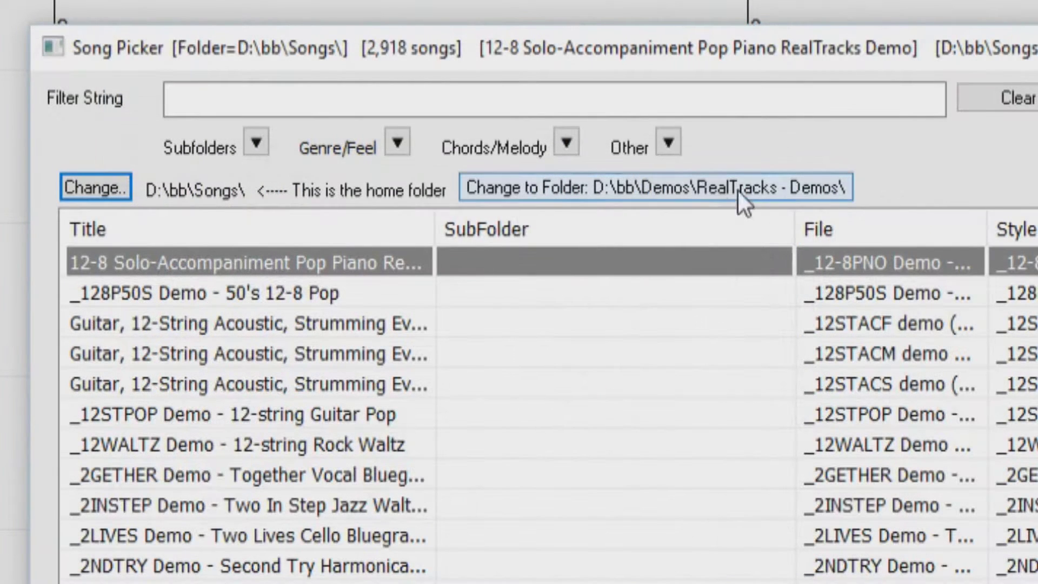
click(668, 191)
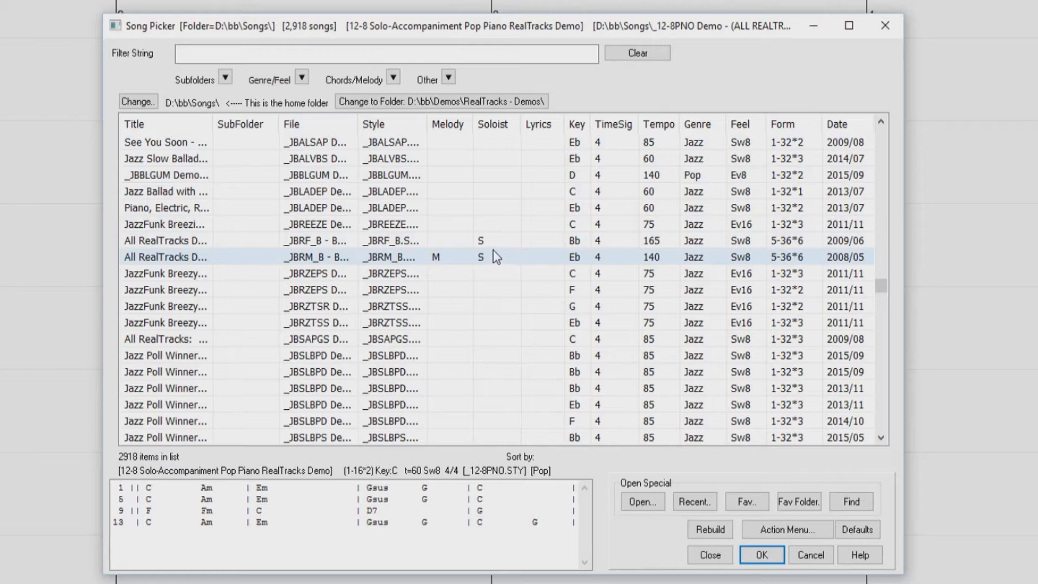
Step: Scroll the home-folder song list down to the _MONSTER through _MTGLASS demos
scroll(494, 250, down, 6)
scroll(502, 318, down, 7)
scroll(504, 335, down, 7)
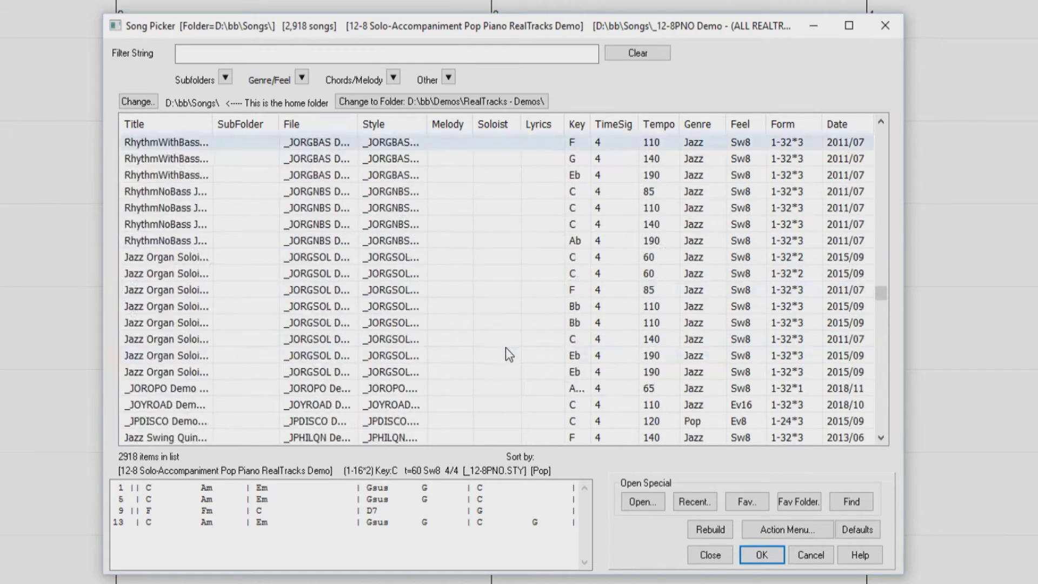
scroll(508, 354, down, 5)
scroll(503, 324, down, 5)
scroll(504, 292, down, 5)
scroll(505, 361, down, 5)
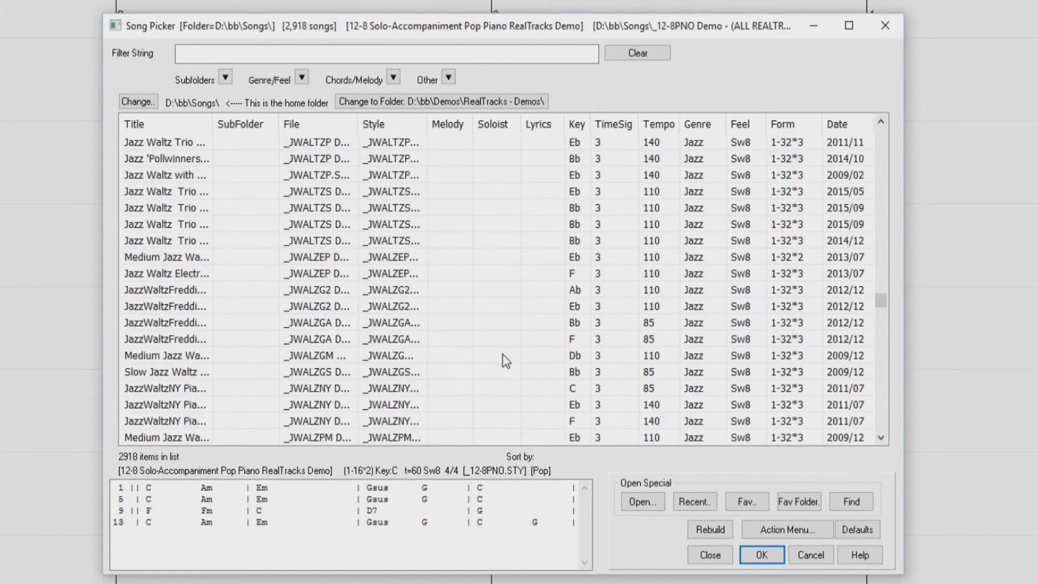
scroll(505, 361, down, 5)
scroll(534, 348, down, 5)
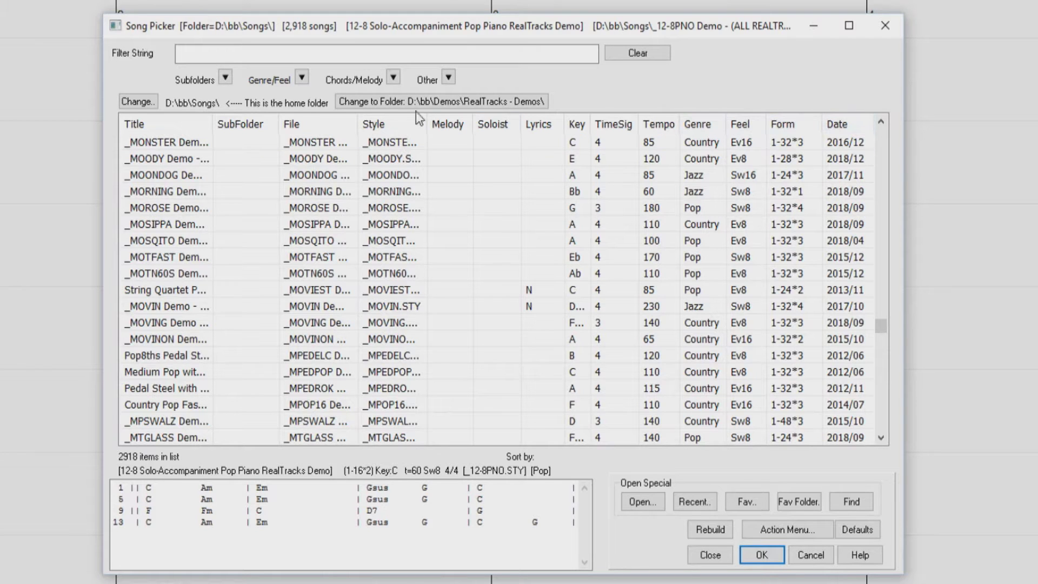
Step: Widen the File column by dragging its header divider to the right
drag(359, 124, 520, 123)
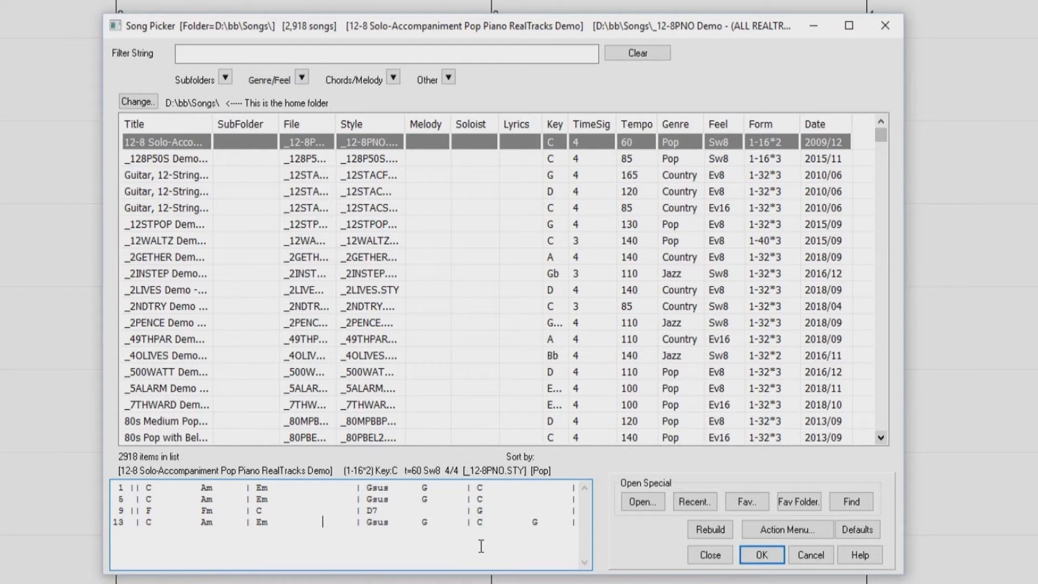
Step: Copy the 12-8 demo's four chord lines from the preview pane into Notepad
drag(576, 521, 109, 482)
right_click(148, 503)
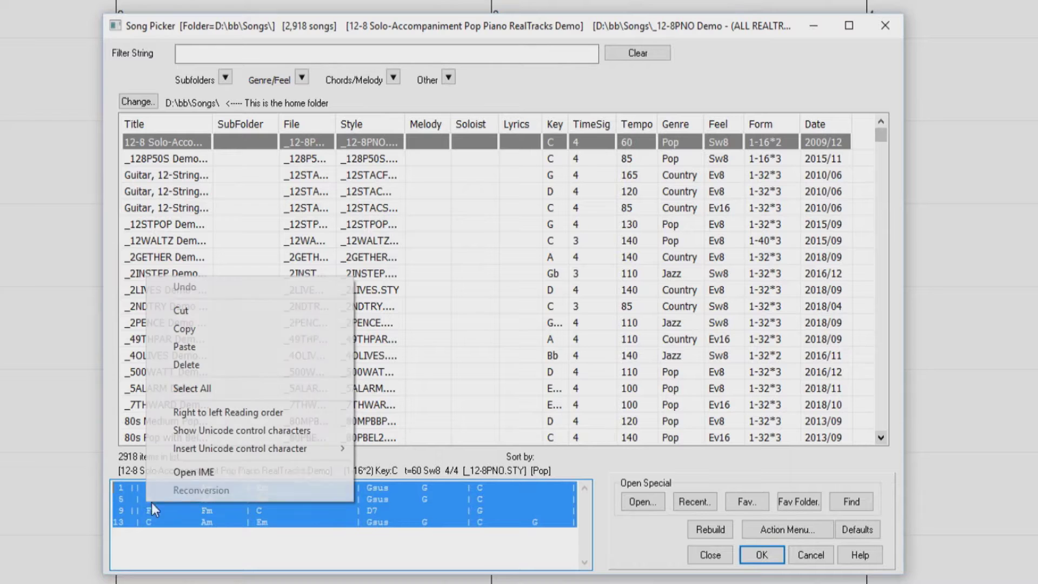
click(192, 330)
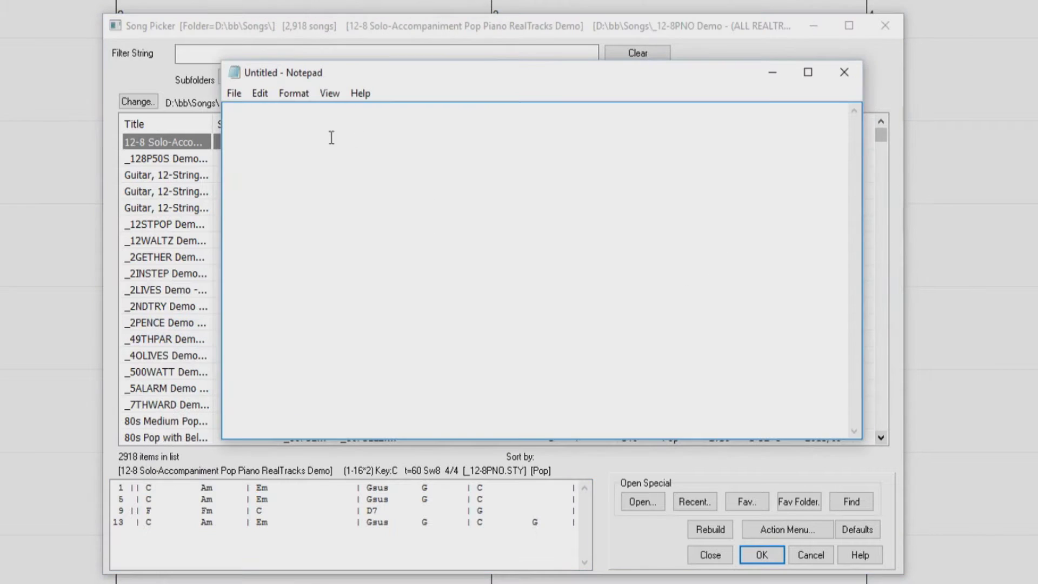
right_click(250, 132)
click(313, 200)
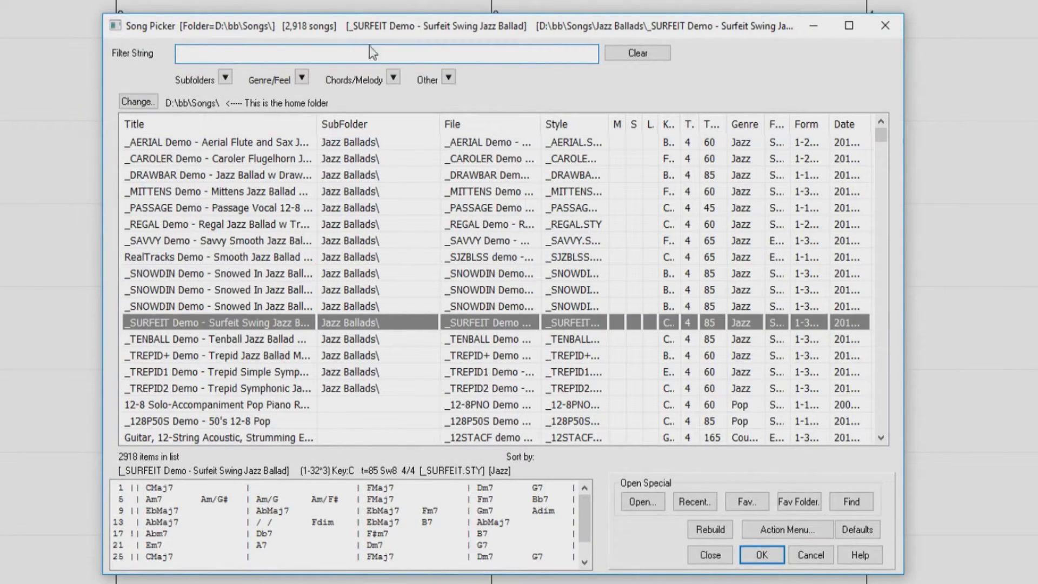
Step: Filter the list by 'Jazz Swing', the Jazz Ballads subfolder and the Jazz or Pop/Rock genre
text(J)
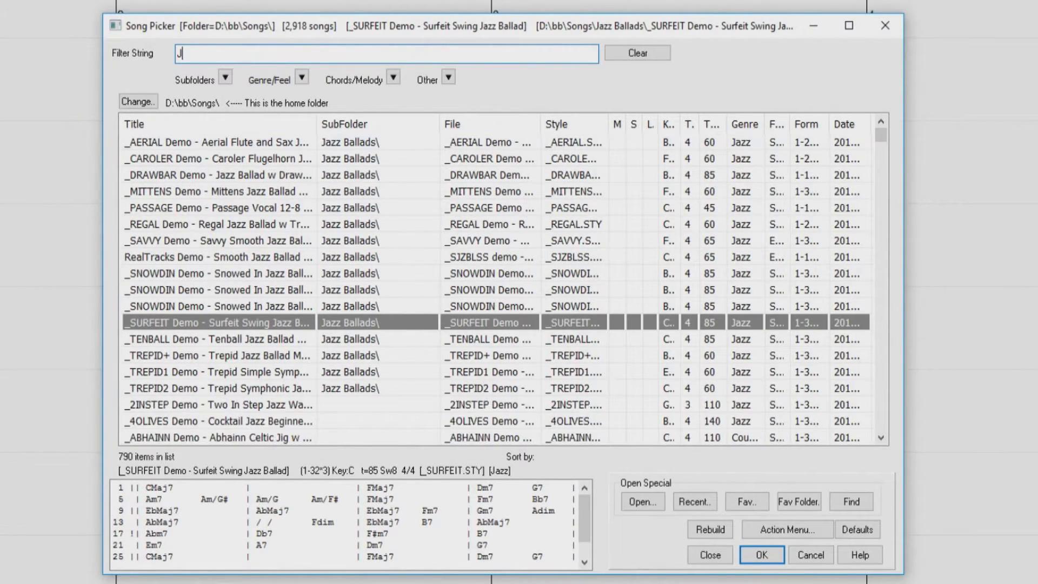
text(azz Swing)
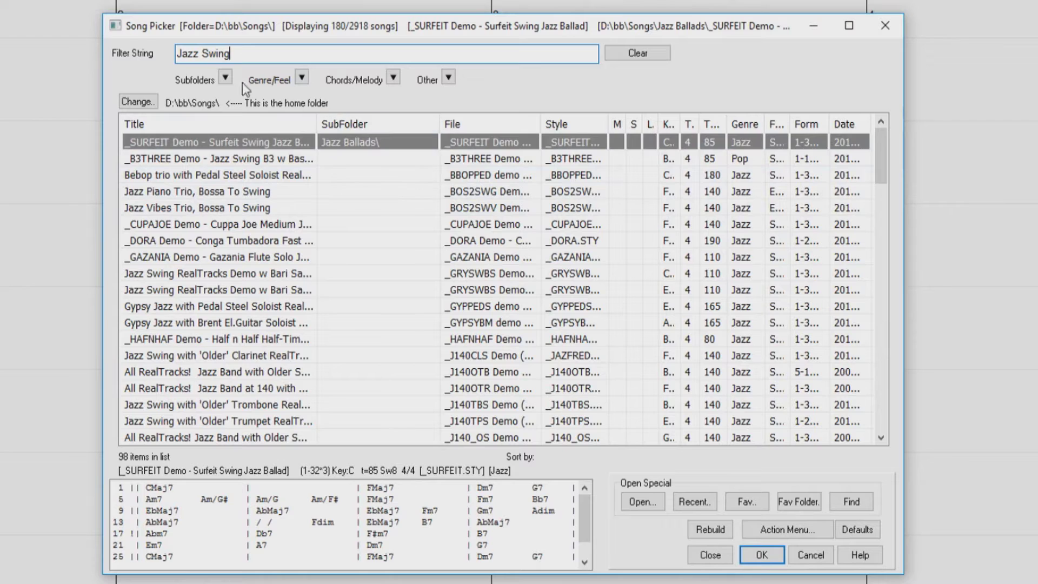
click(225, 79)
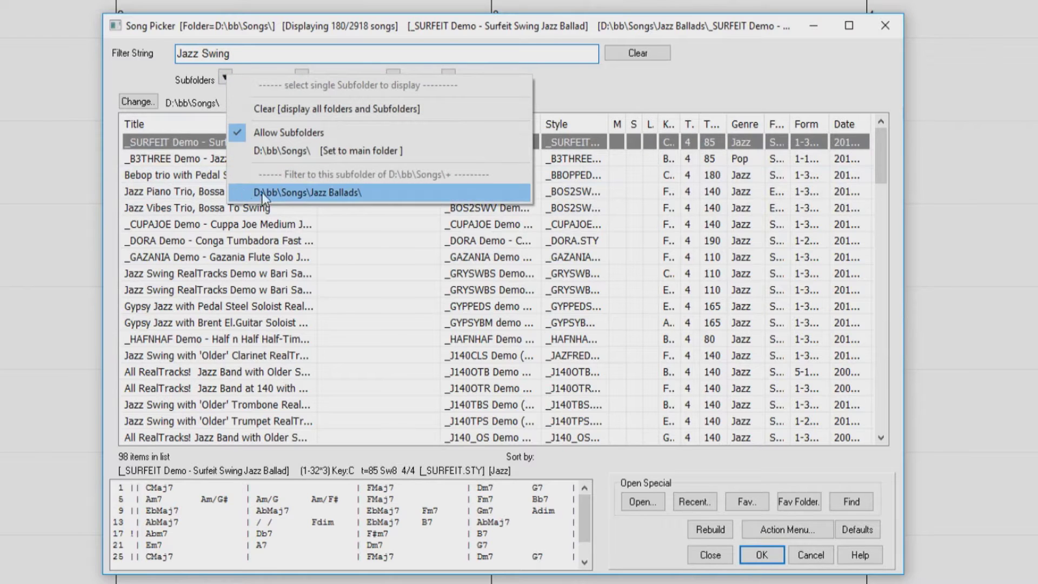
click(301, 189)
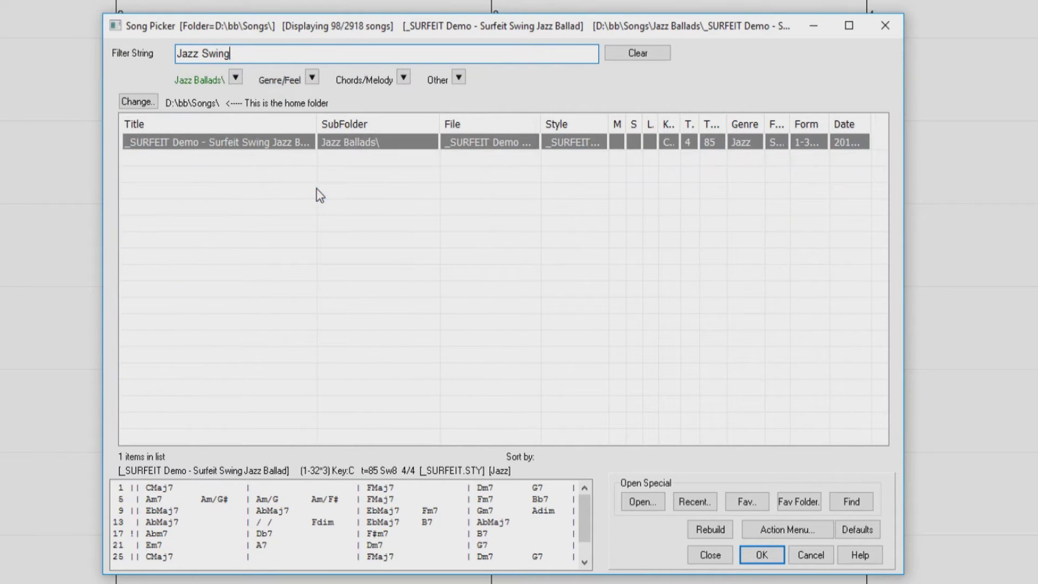
click(312, 78)
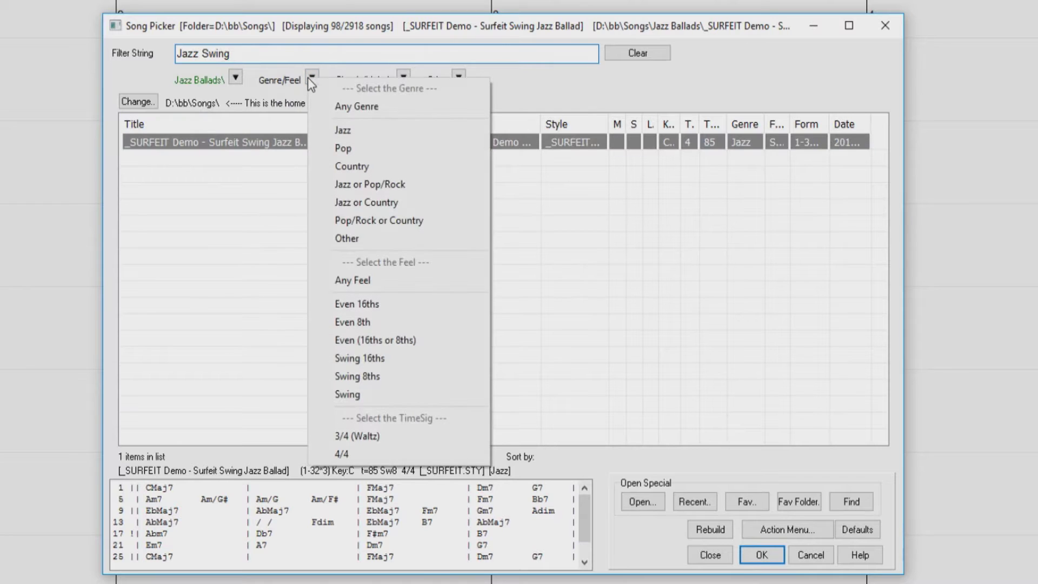
click(361, 184)
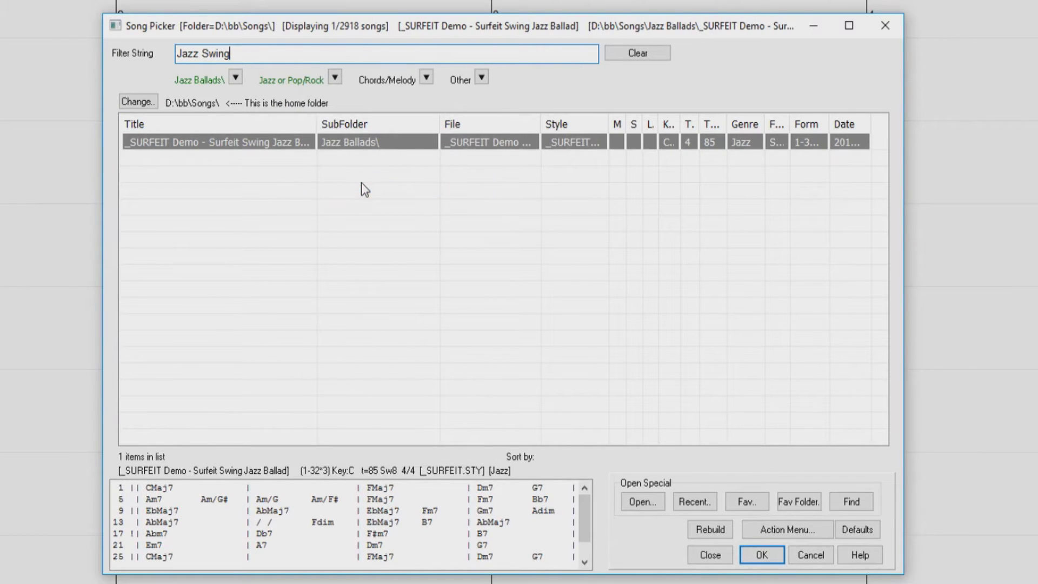
click(430, 78)
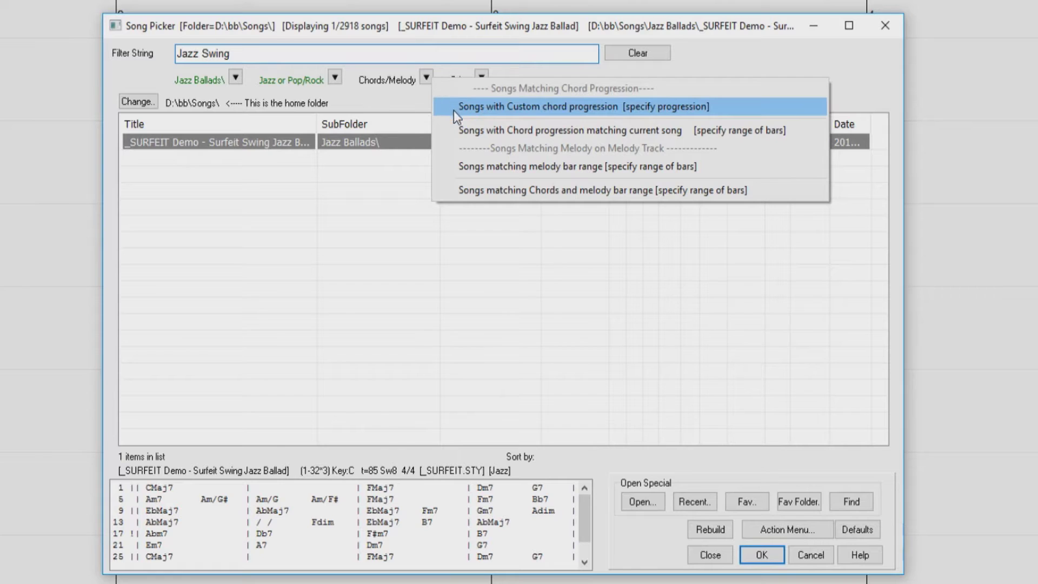
Step: Browse the Chords/Melody and Other filter menus, then close them without applying a filter
click(408, 113)
click(479, 76)
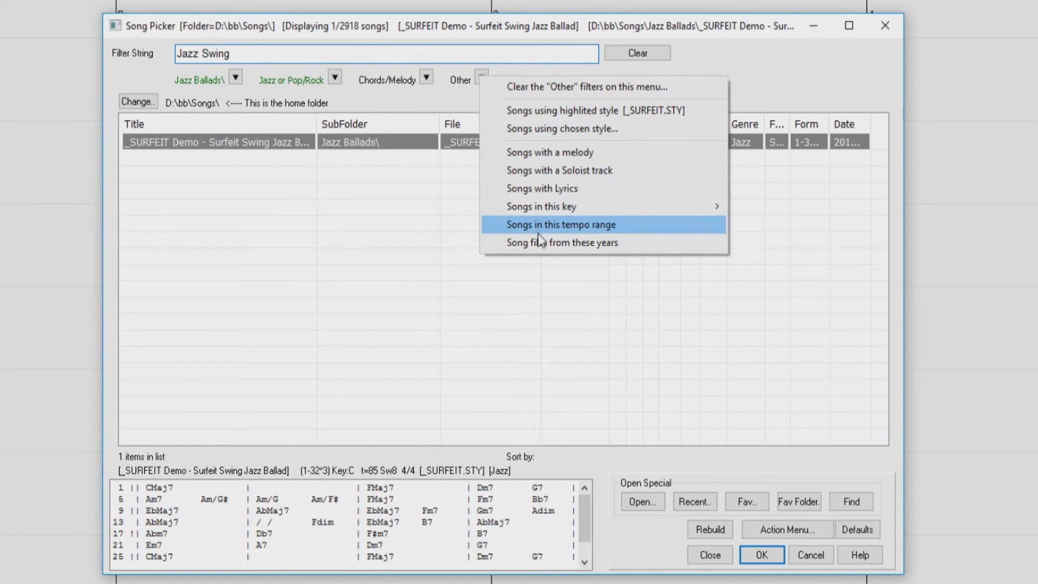
click(772, 89)
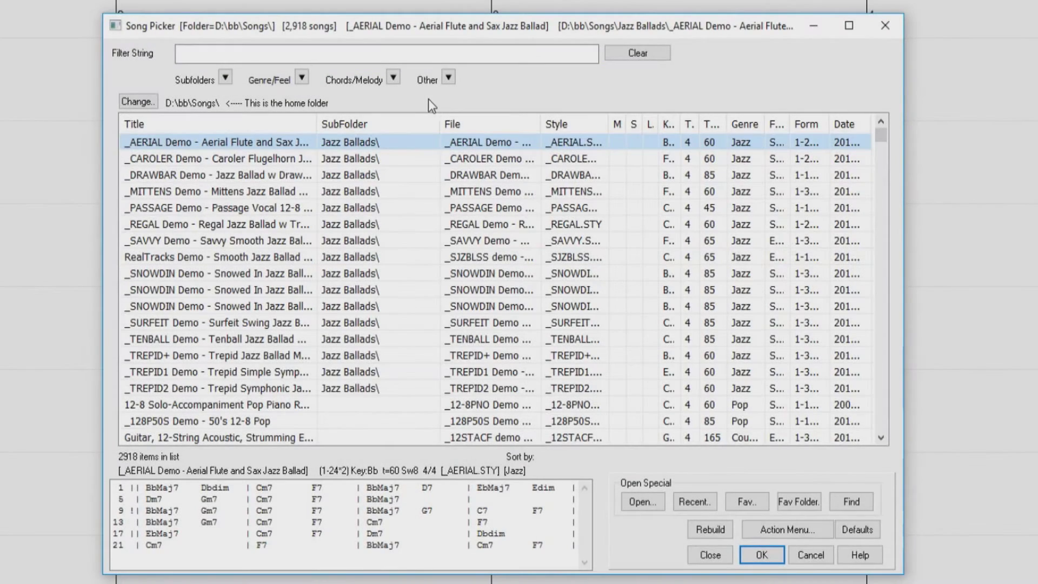
click(393, 79)
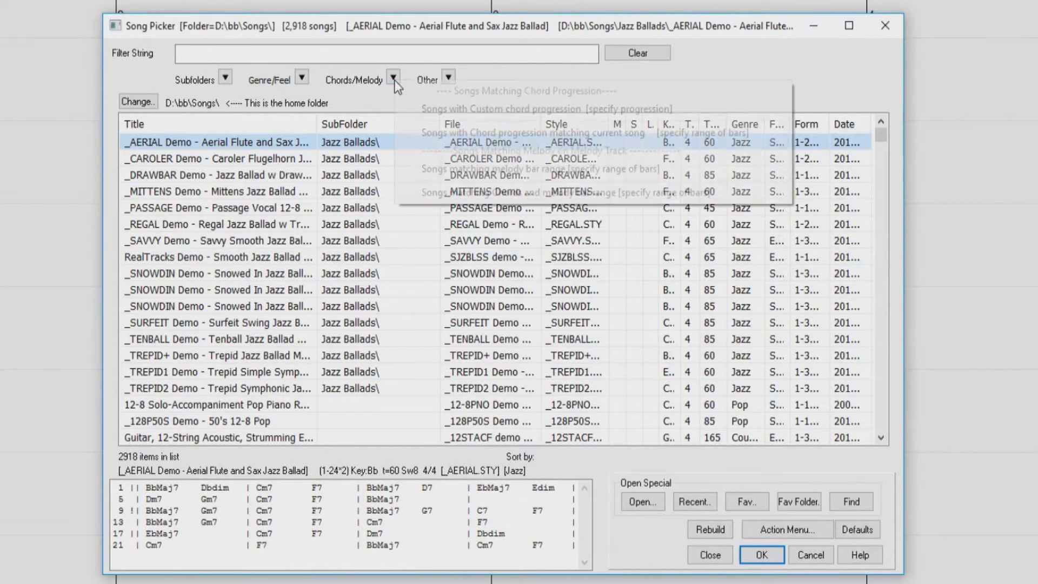
click(503, 109)
text(| Dm7 | G7 |)
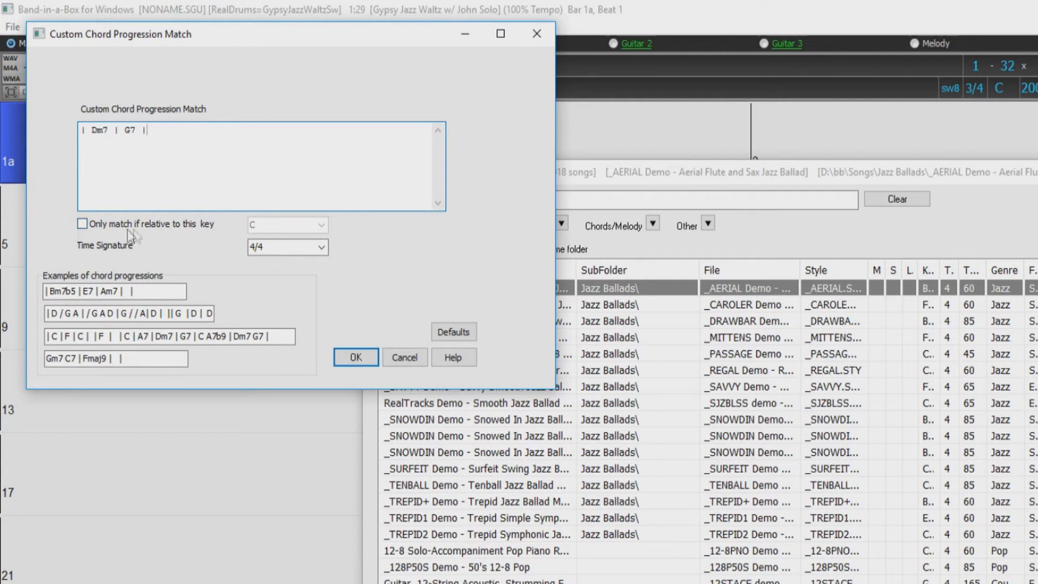
click(83, 228)
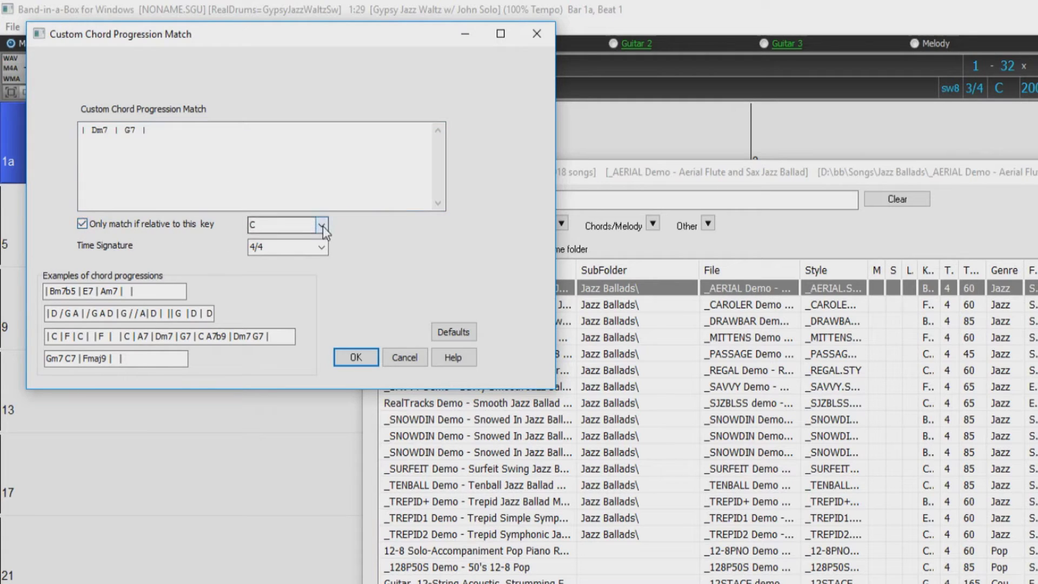
click(322, 226)
click(359, 361)
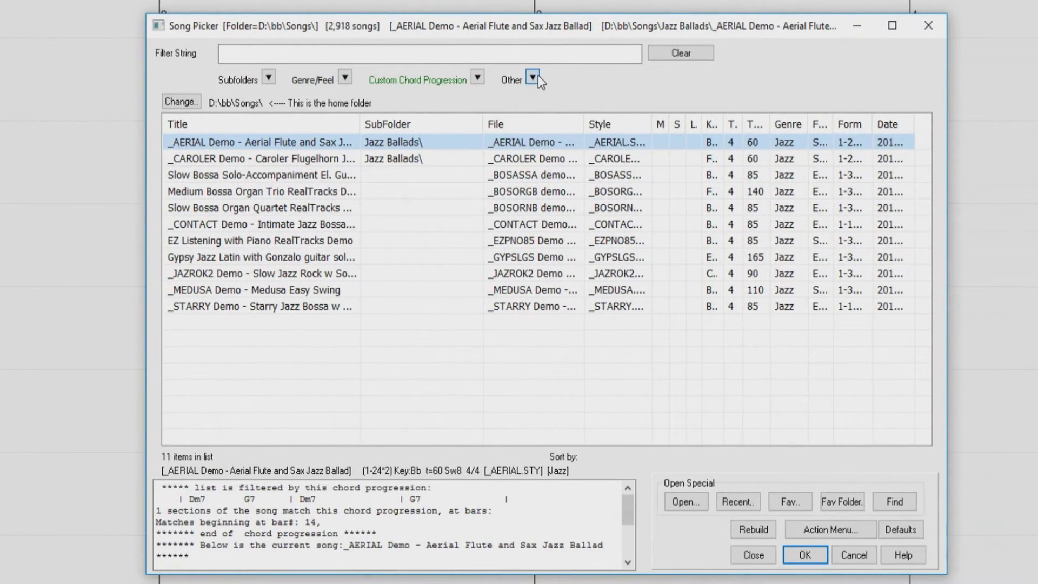
click(537, 77)
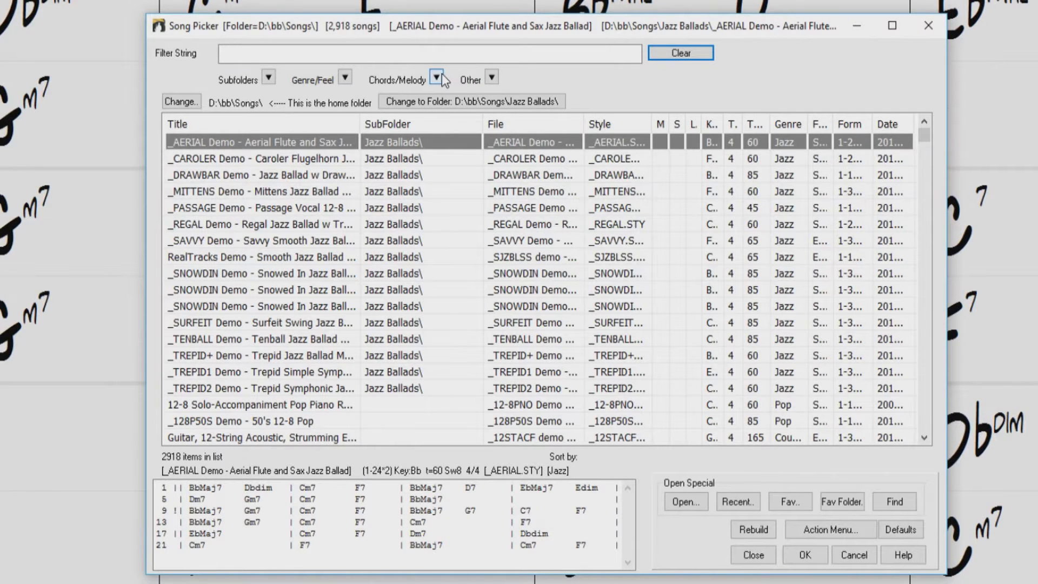
click(439, 77)
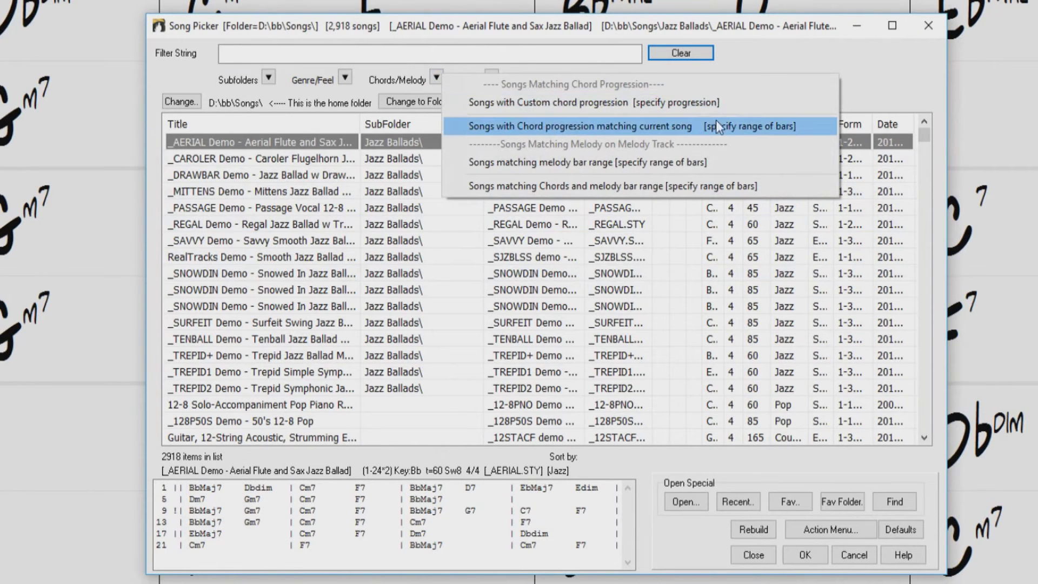
click(592, 125)
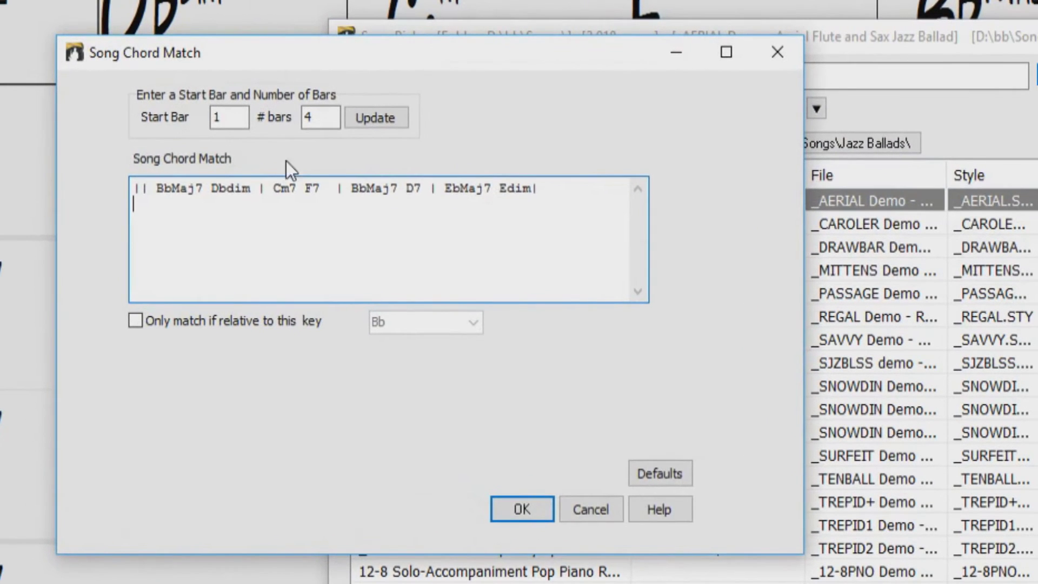
click(233, 117)
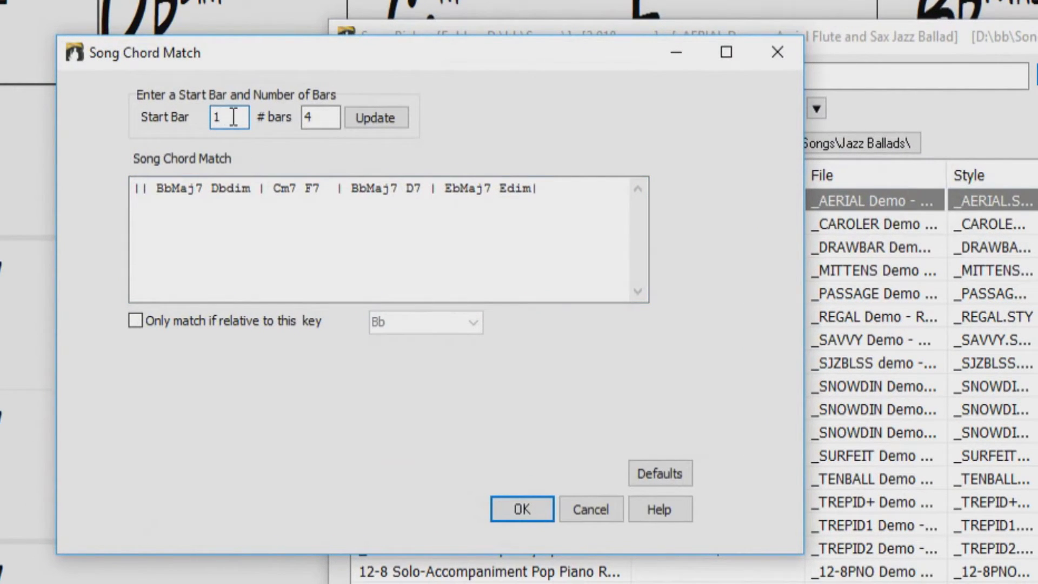
text(4)
key(Tab)
text(16)
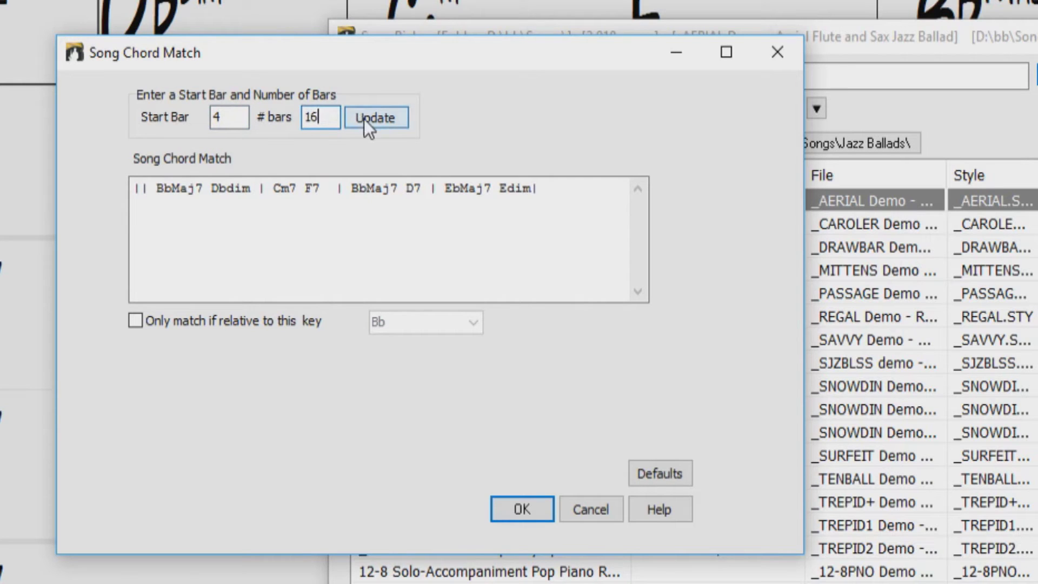
click(364, 119)
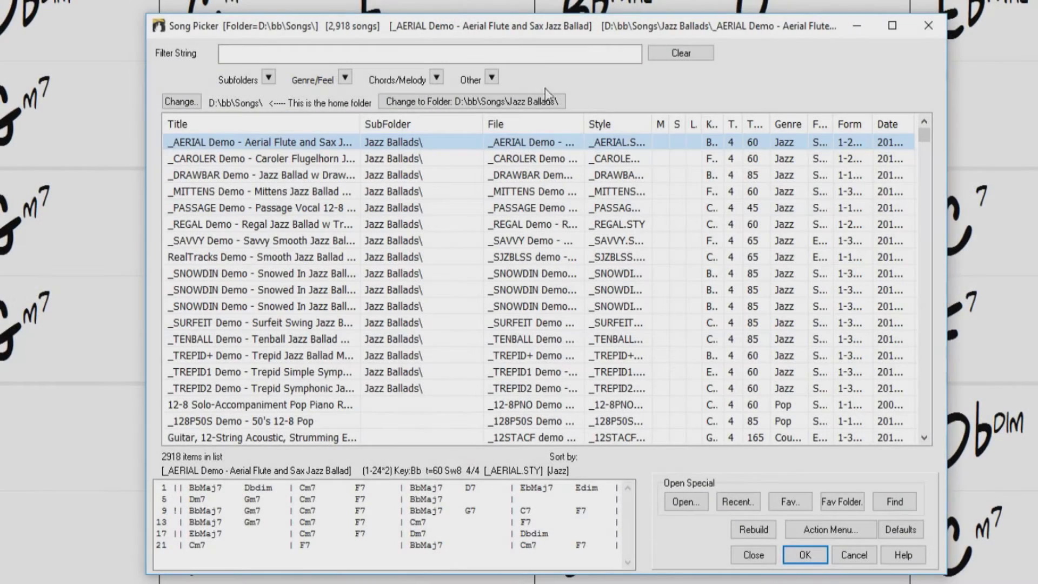
click(438, 77)
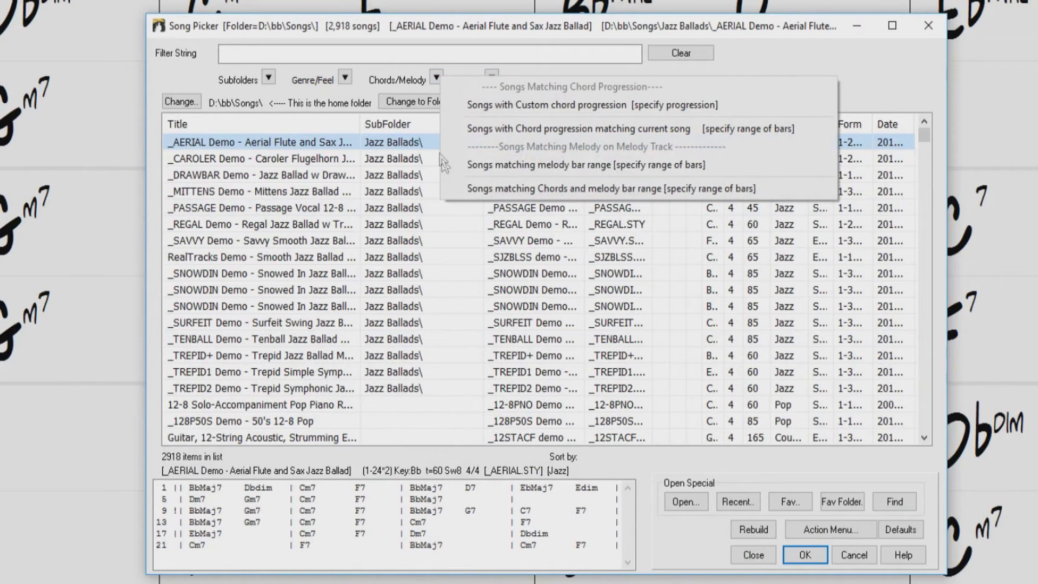
click(585, 167)
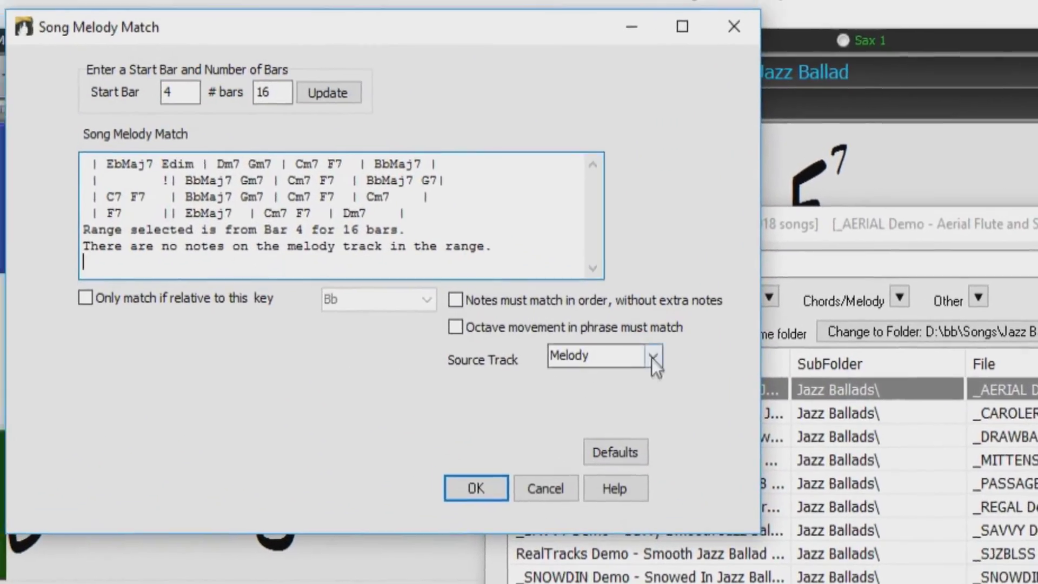
click(611, 331)
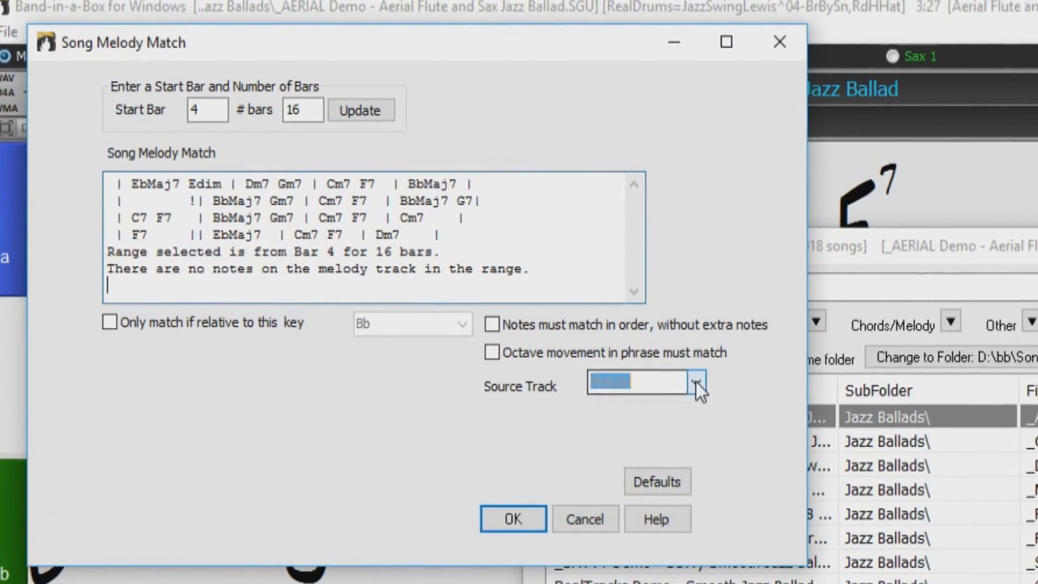
click(716, 400)
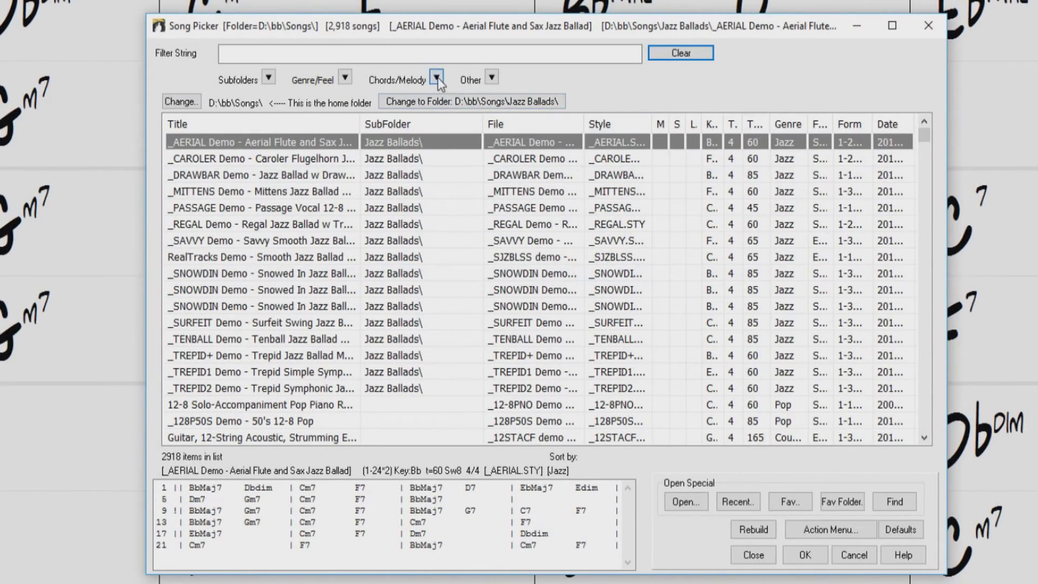
Step: Match songs by chords and melody over a 16-bar range from bar 4, sourcing the Melody track
click(437, 79)
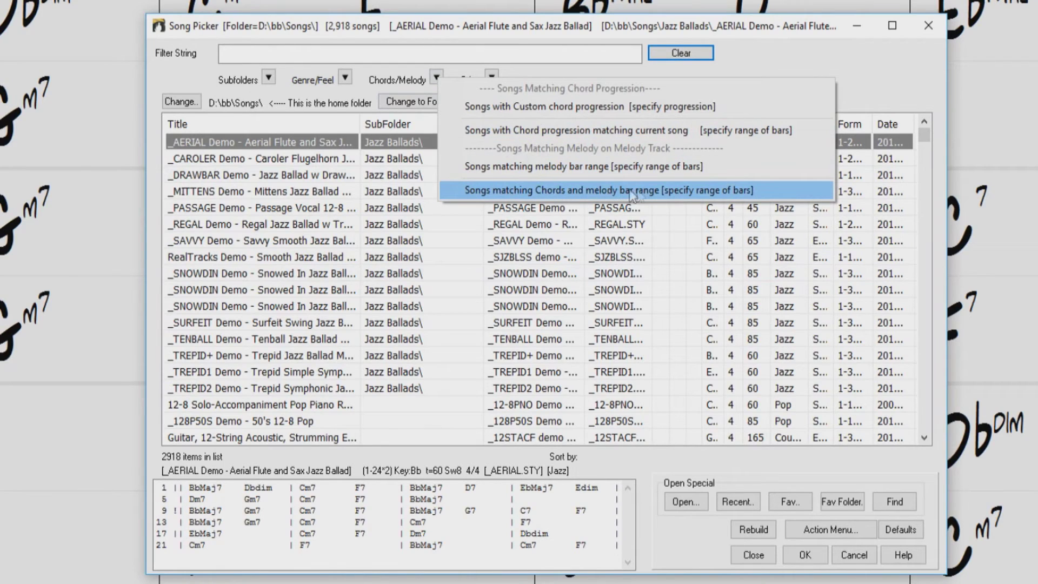
click(588, 189)
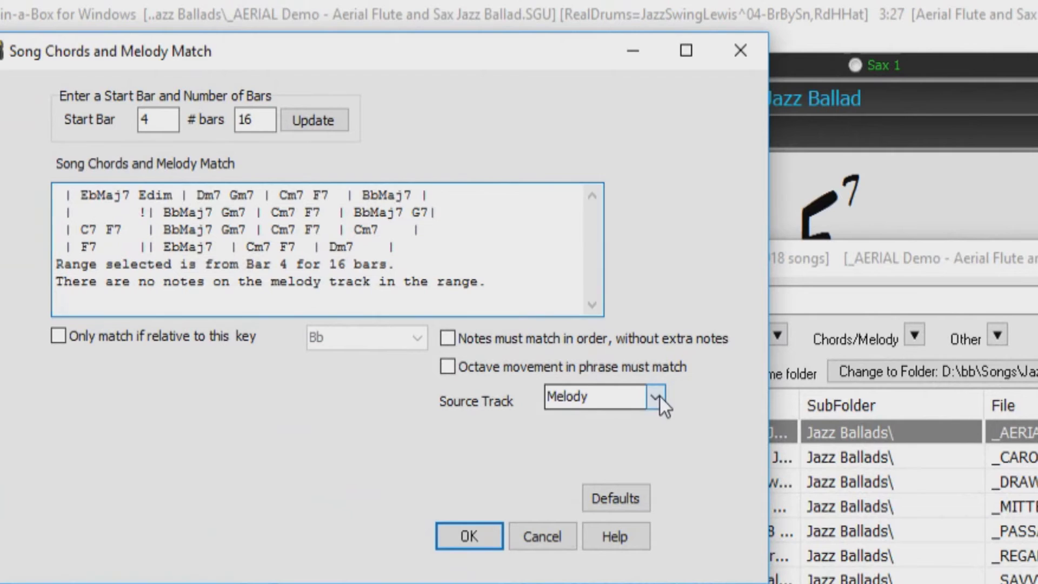
click(660, 396)
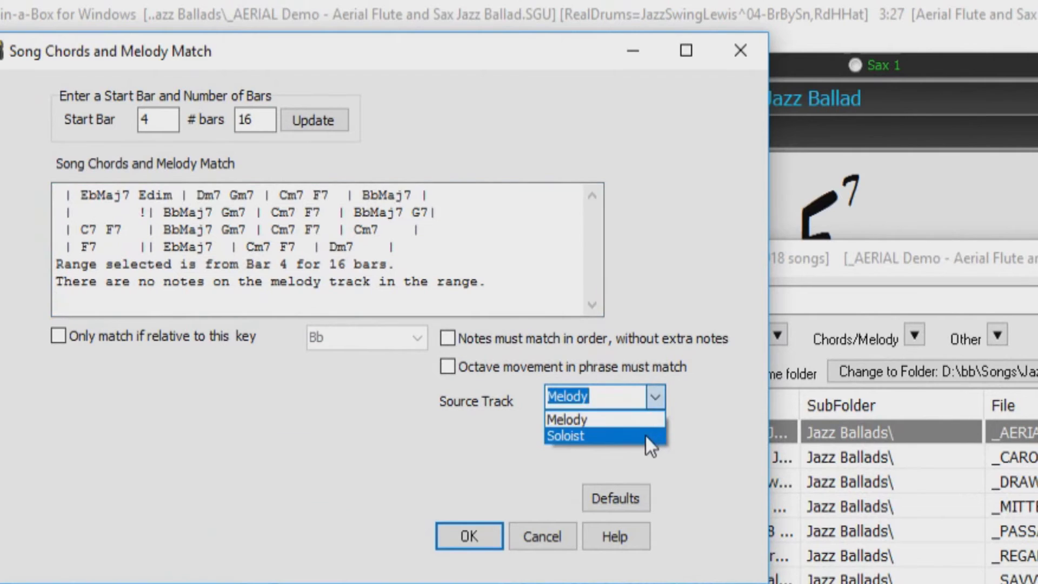
click(657, 417)
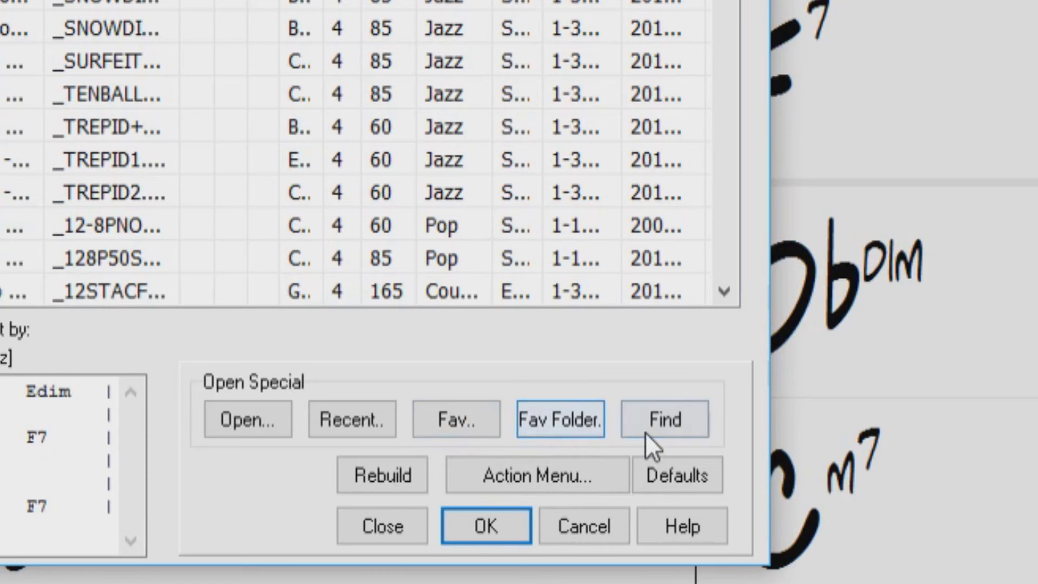
Step: Open the Find song files window to search songs by name or contained text
click(662, 434)
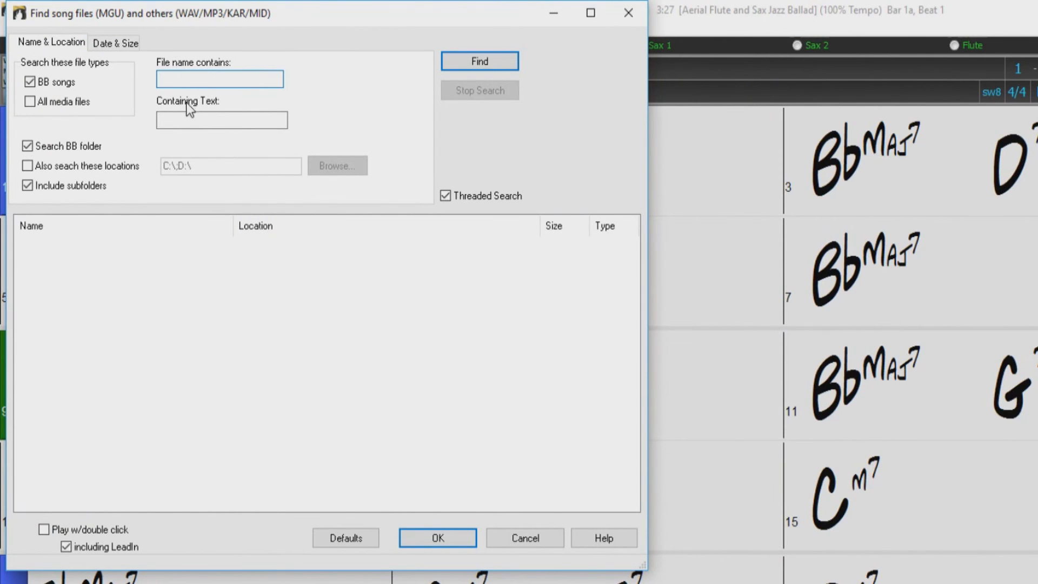
key(Escape)
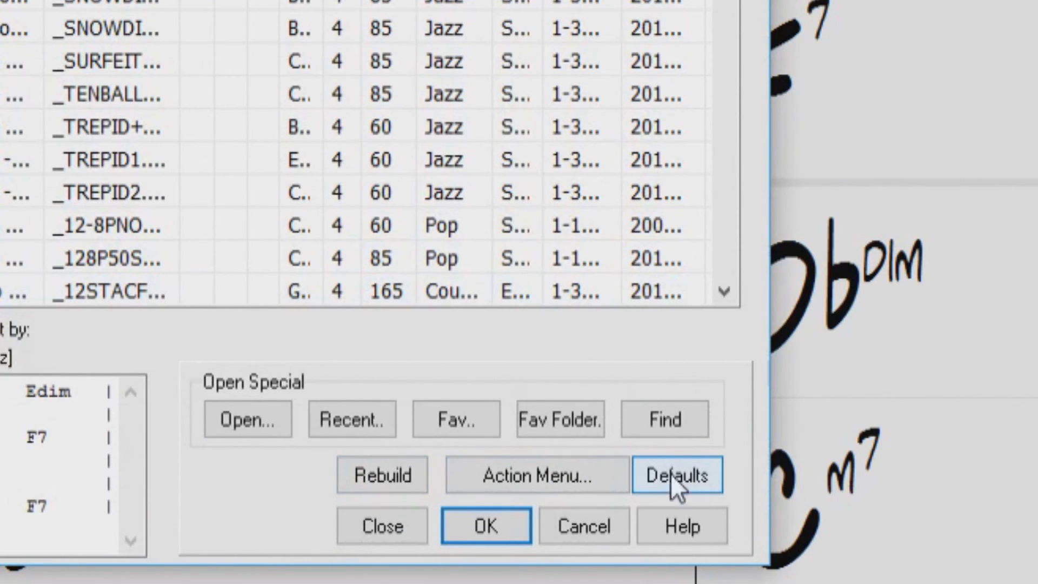
click(555, 473)
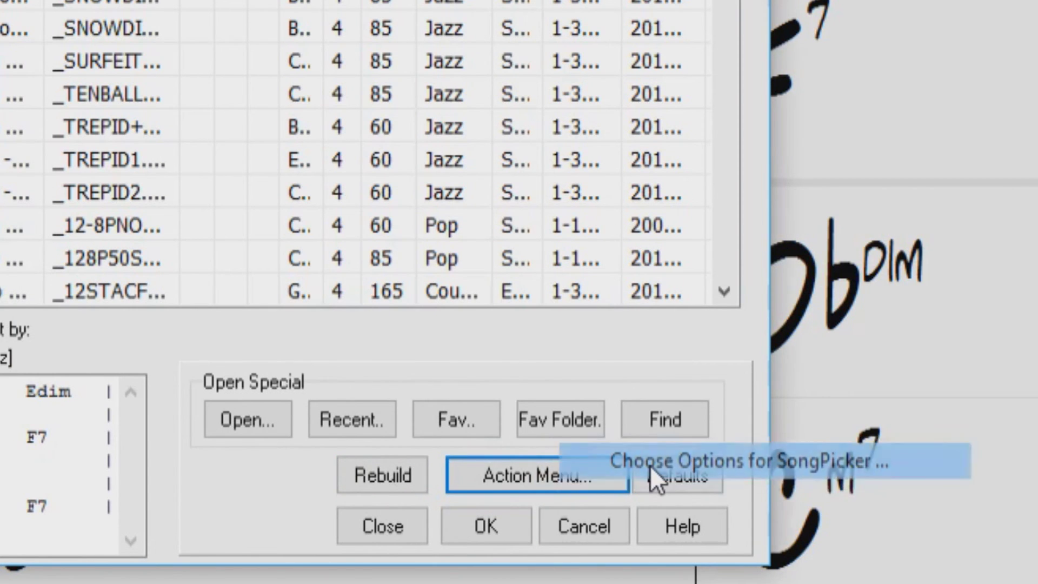
Step: Show the Songpicker Options font size choices, currently set to 10
click(650, 464)
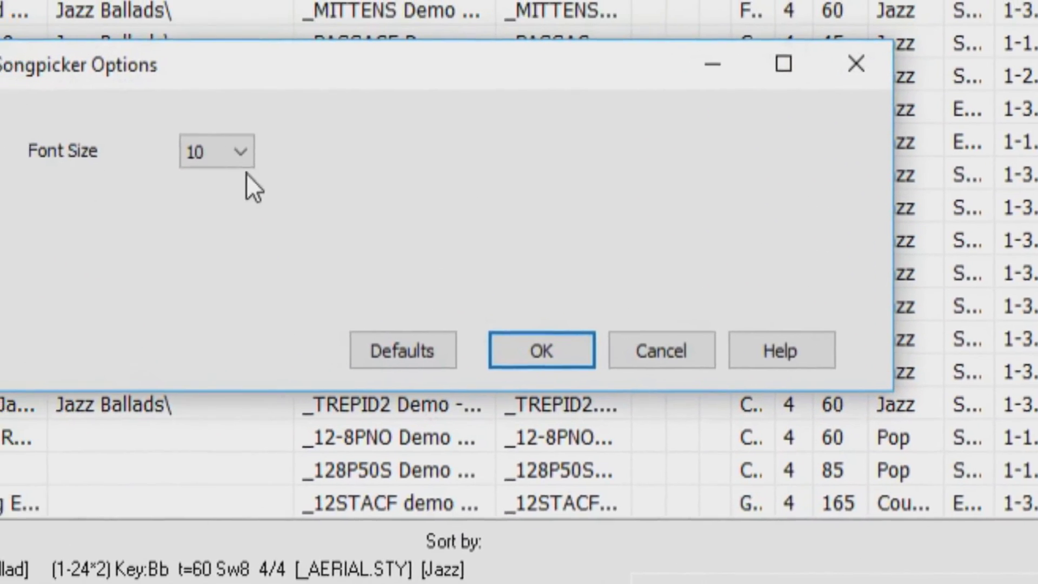
click(308, 184)
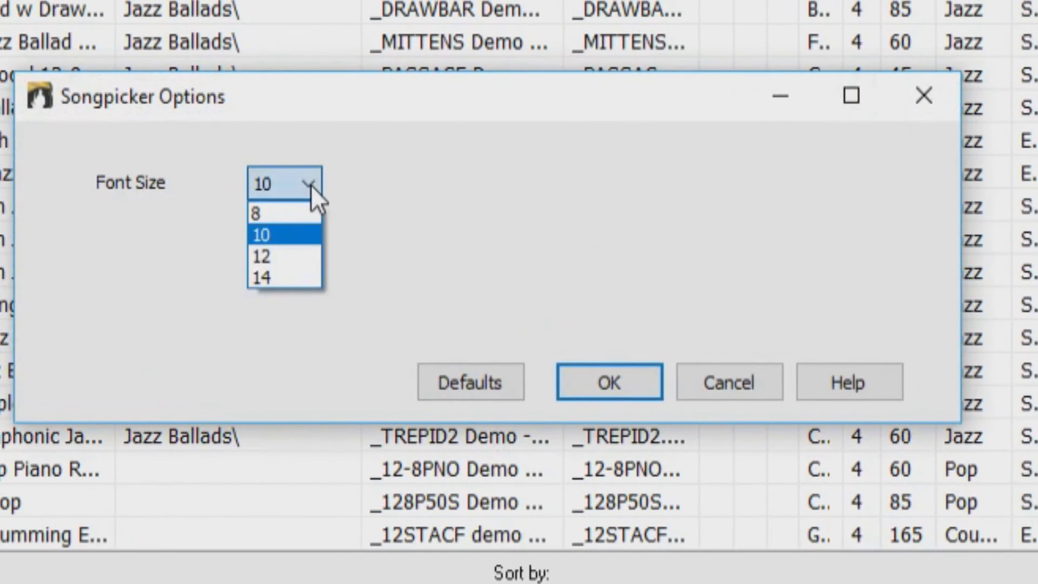